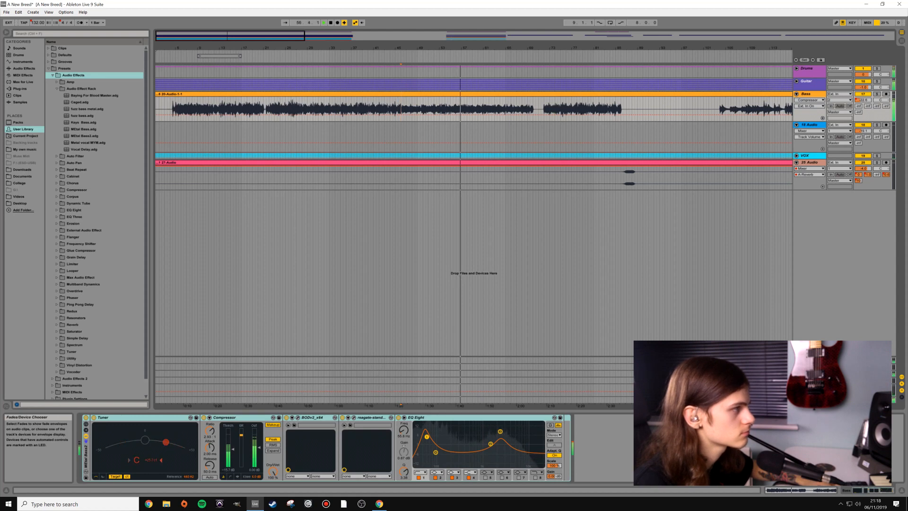
Solo the Bass track, switch off its EQ Eight and play the bass from about bar 49.
key(space)
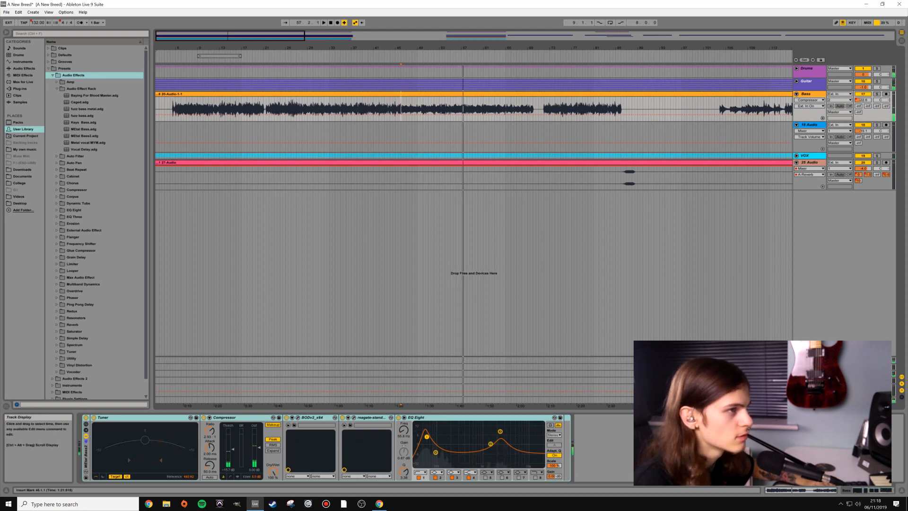
click(876, 95)
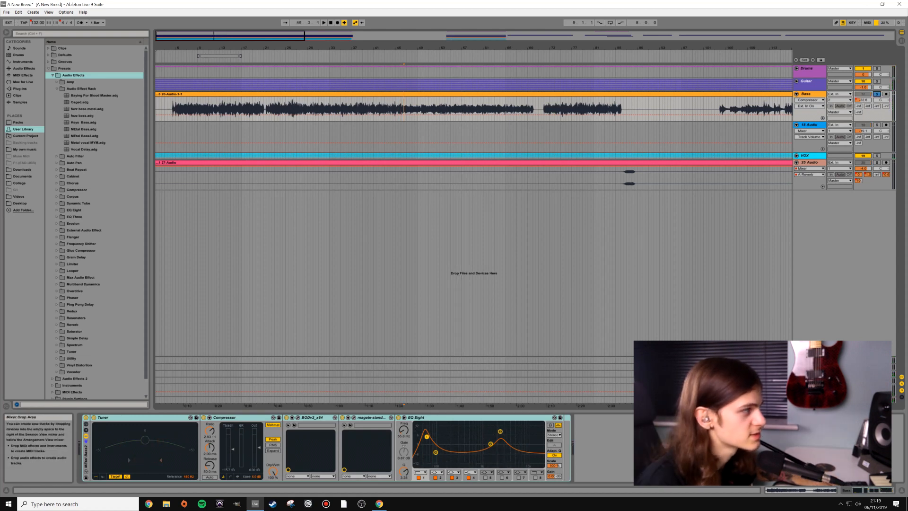
click(398, 418)
click(418, 109)
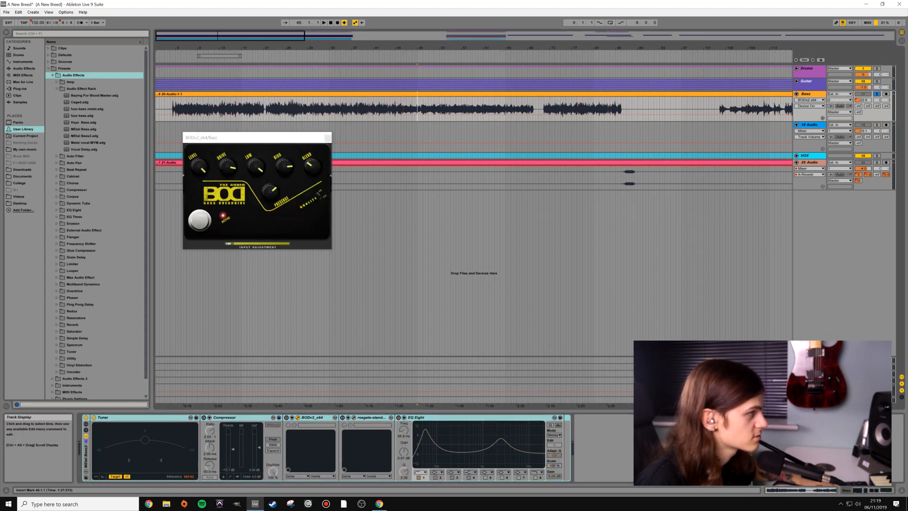
key(space)
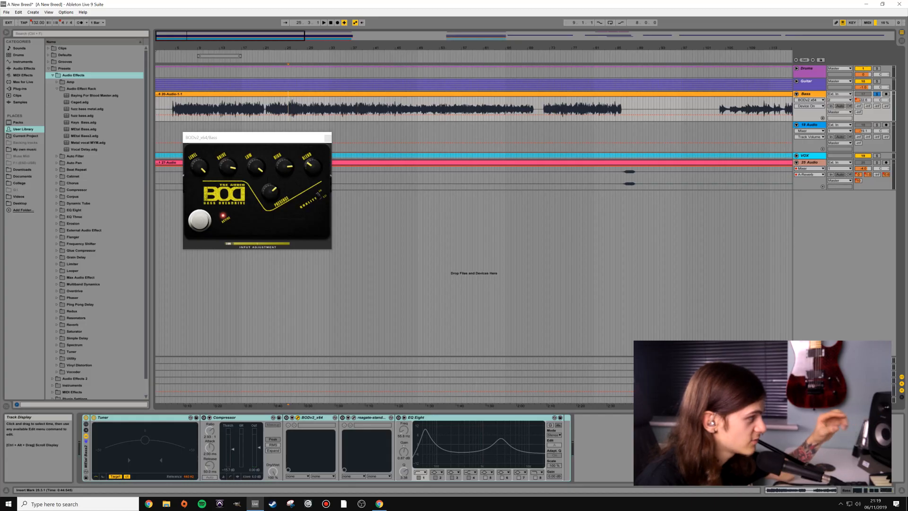
Try a duplicate BODv2 beside the original on the Bass track, with the original bypassed for playback, and delete the duplicate.
drag(257, 137, 269, 191)
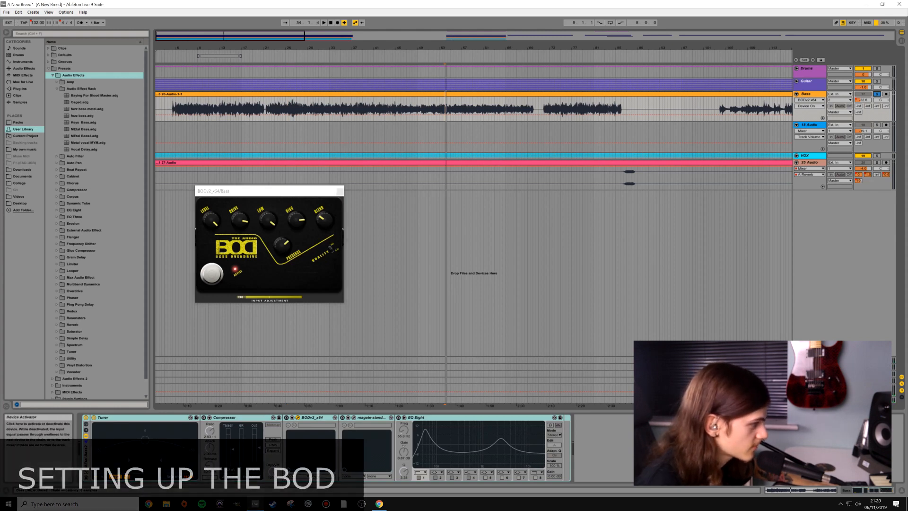
click(286, 417)
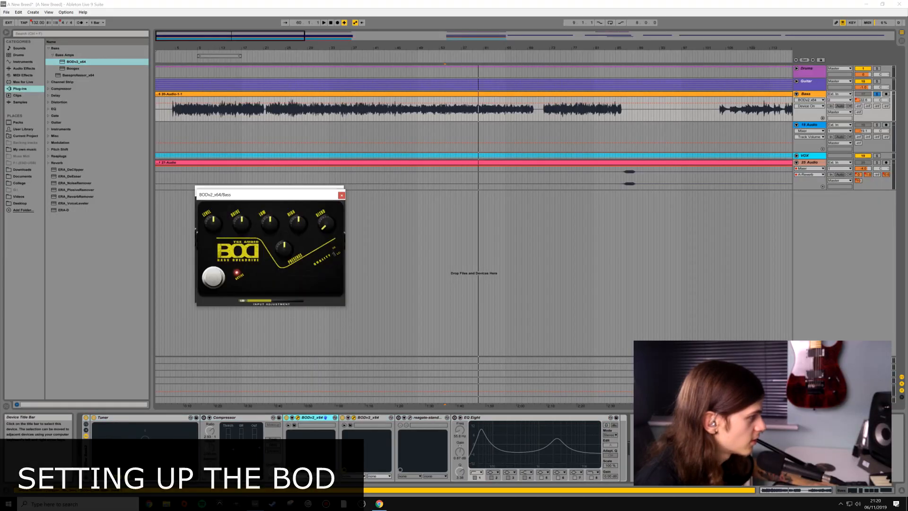
click(343, 418)
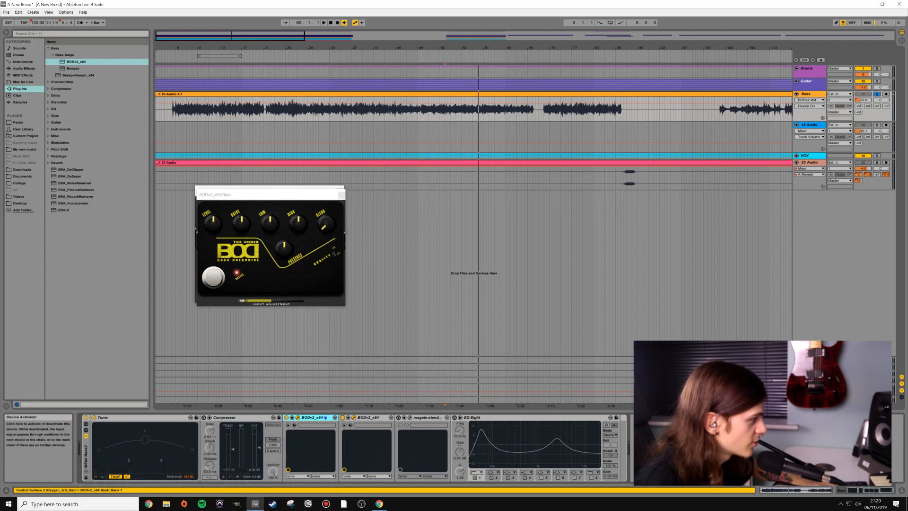
drag(275, 194, 459, 195)
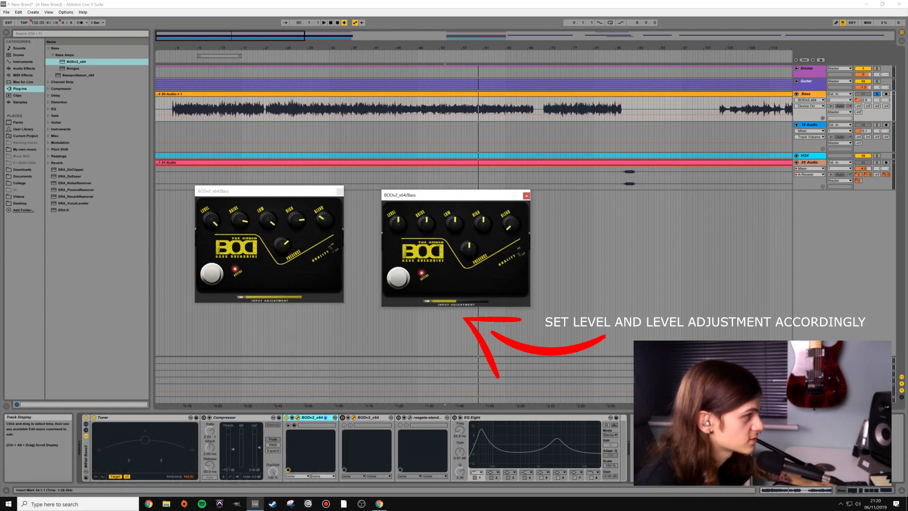
key(space)
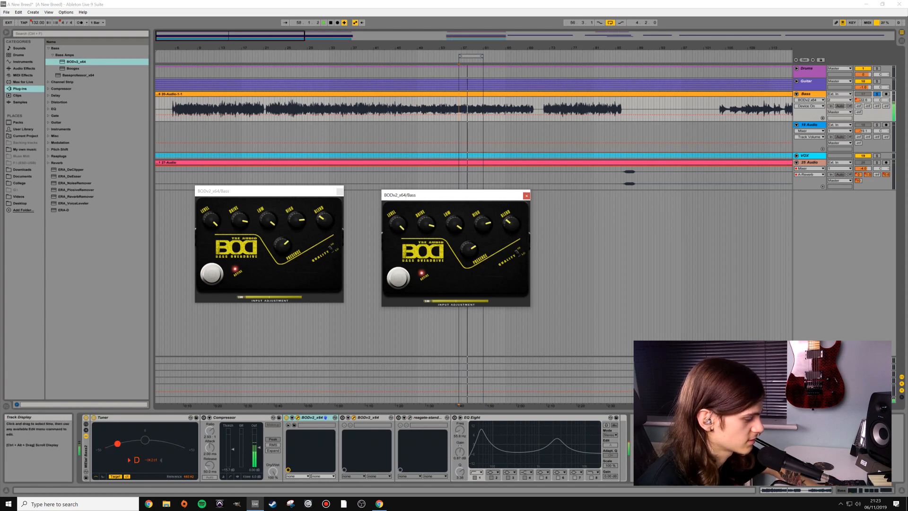
click(312, 417)
key(Delete)
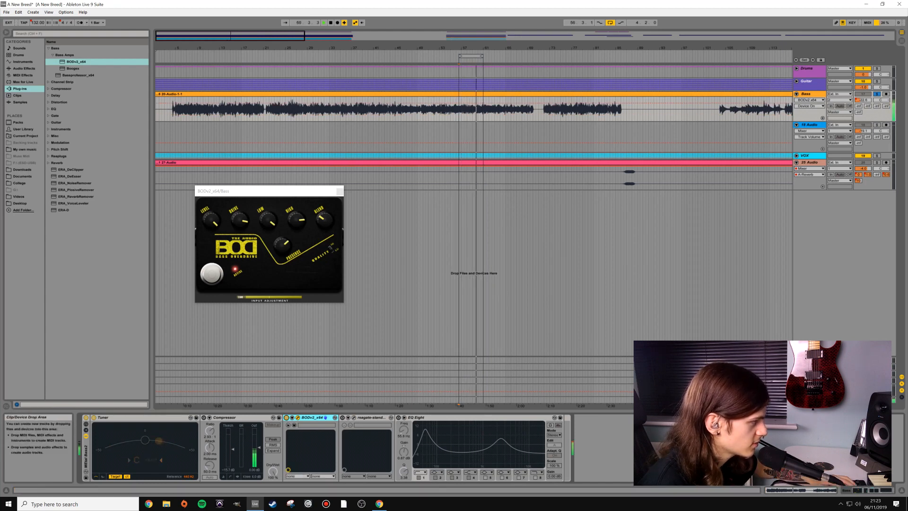
Lower the BODv2's Drive slightly and switch on the Compressor, the BOD pedal and the gate in the Bass chain.
drag(240, 220, 240, 238)
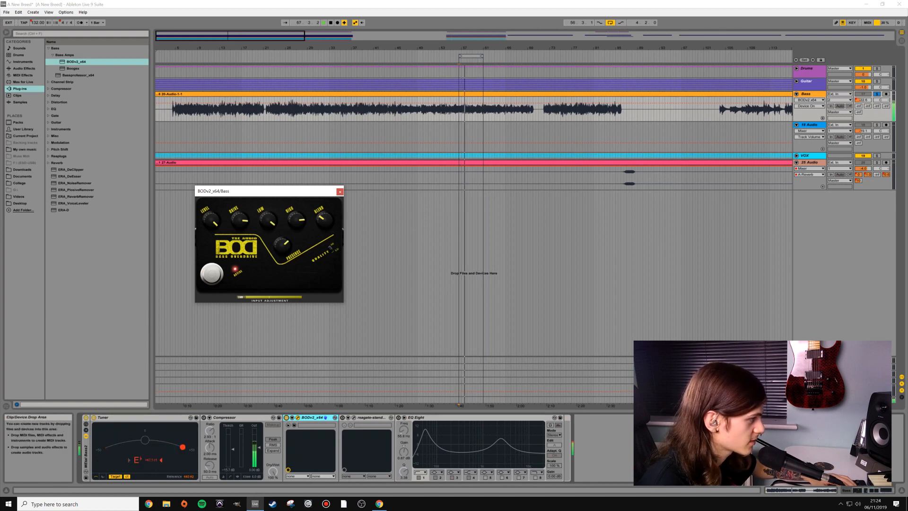
click(204, 418)
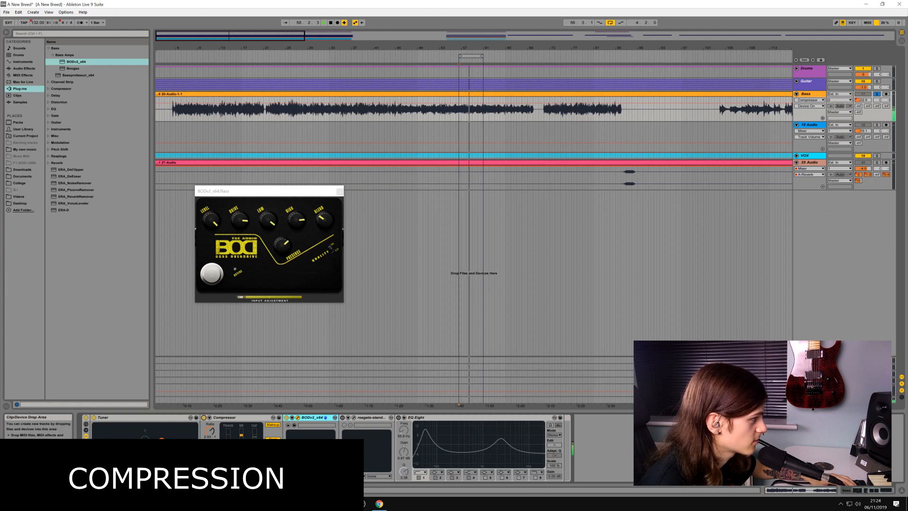
click(211, 274)
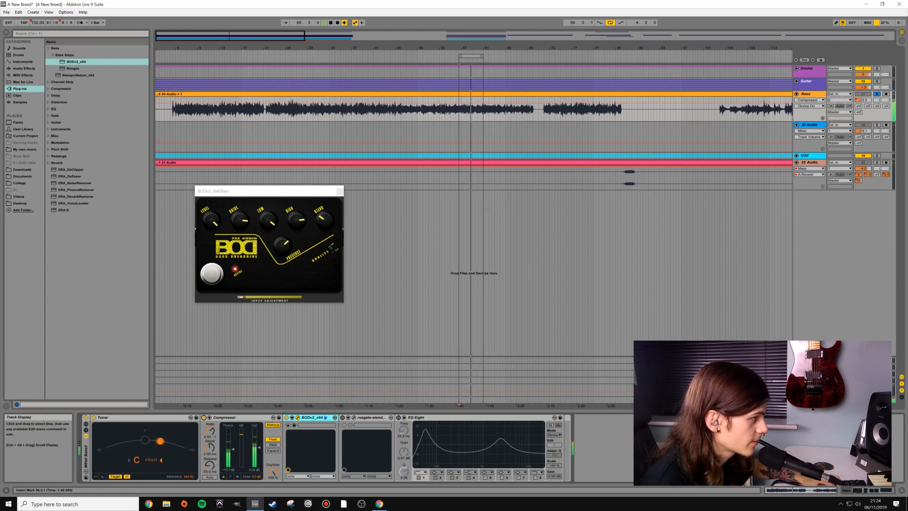
click(342, 417)
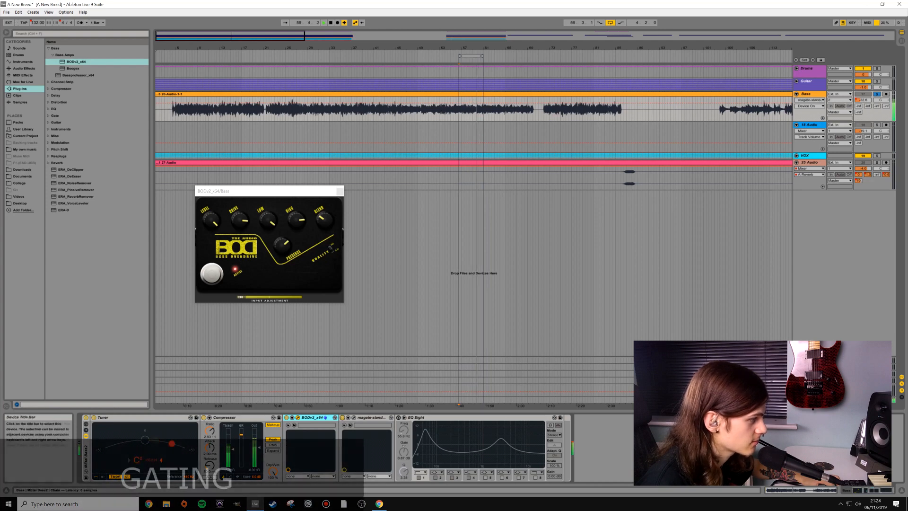
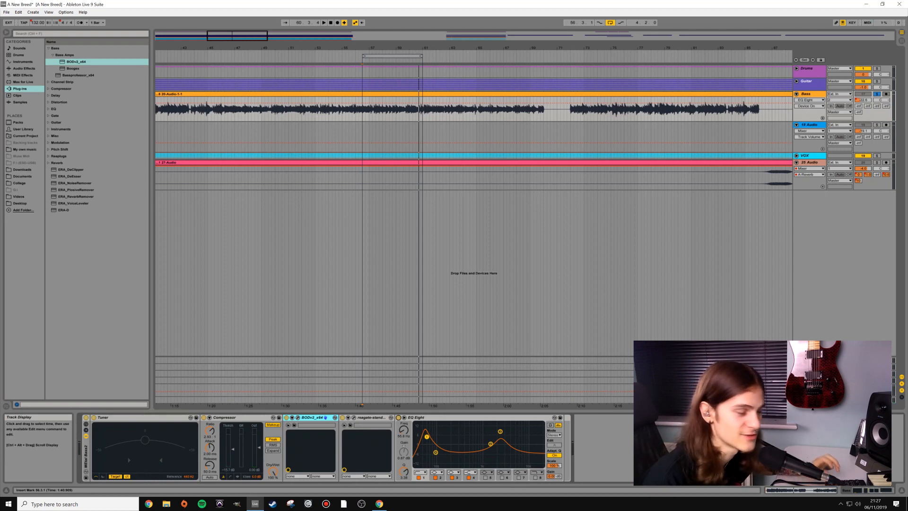
Play the bass from the loop start and try filter 5 in EQ Eight before switching it back off.
click(362, 109)
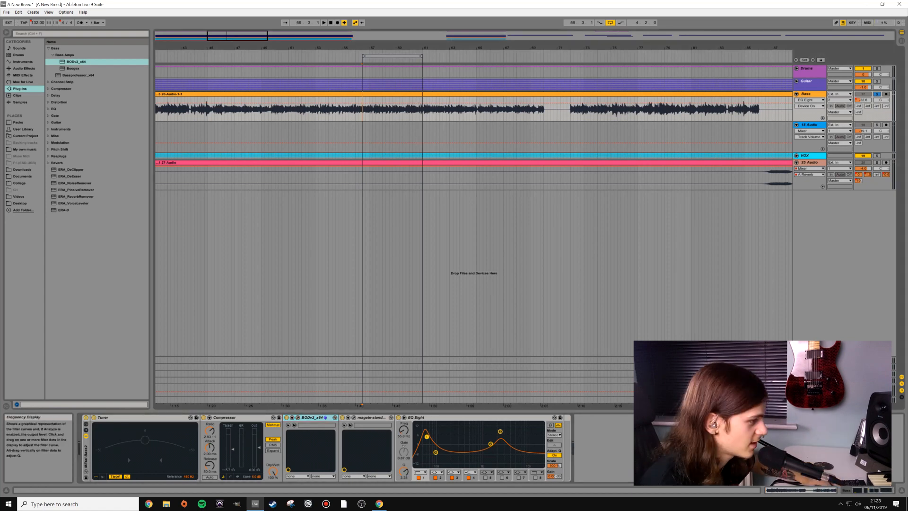
key(space)
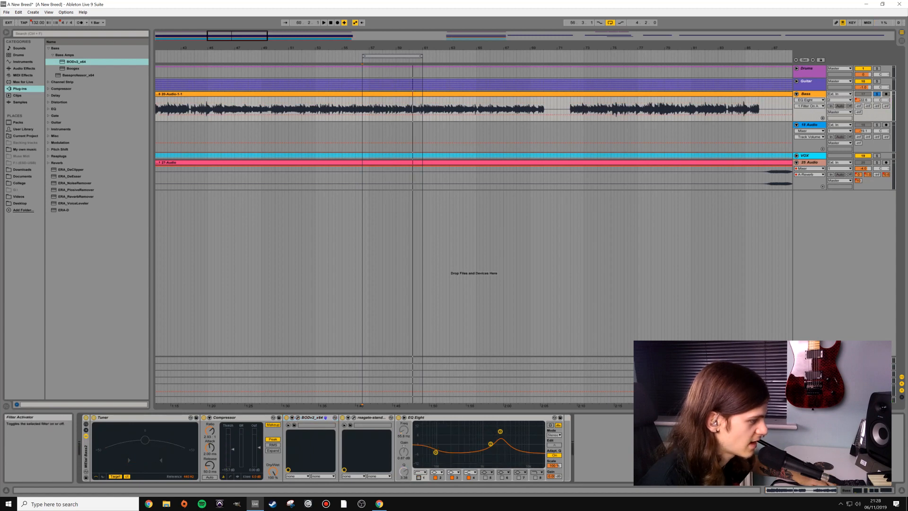
click(485, 477)
click(403, 430)
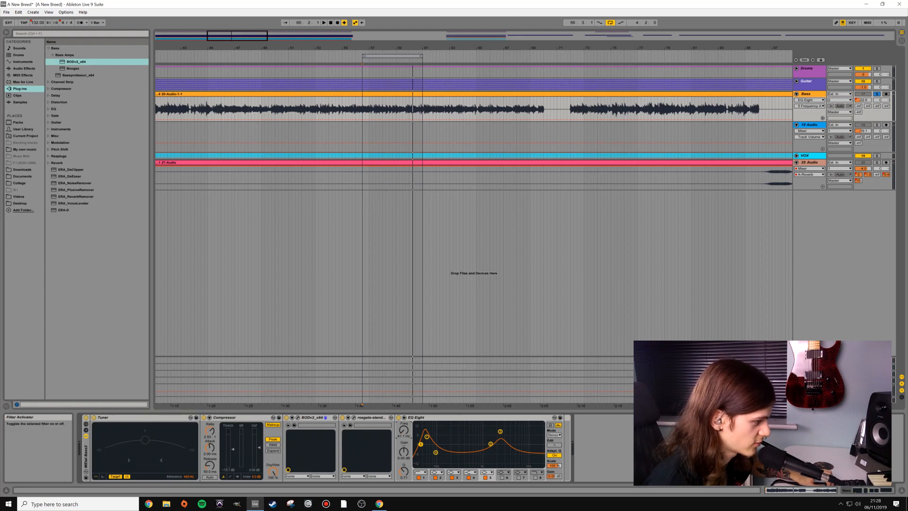
click(485, 478)
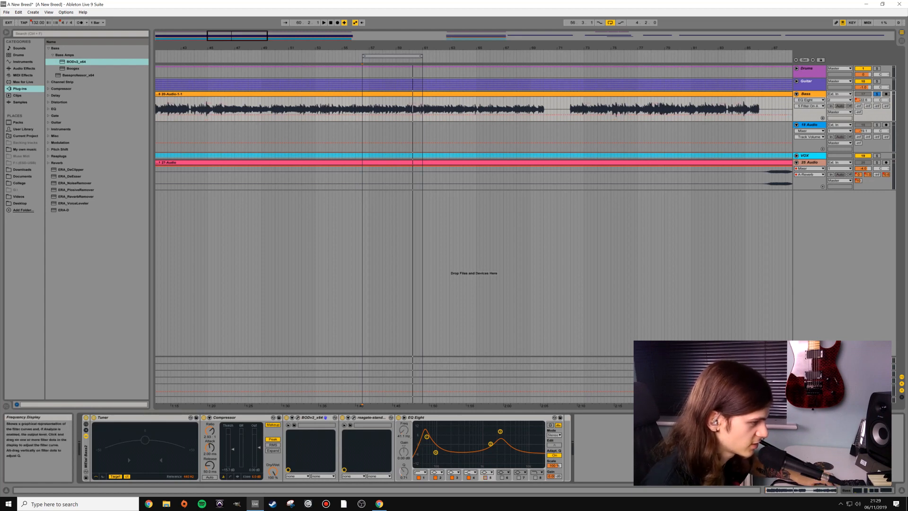
Sweep EQ Eight's filter 3 as a narrow boost during playback and settle it at 2.45 kHz with about 11.4 dB gain.
key(space)
click(501, 432)
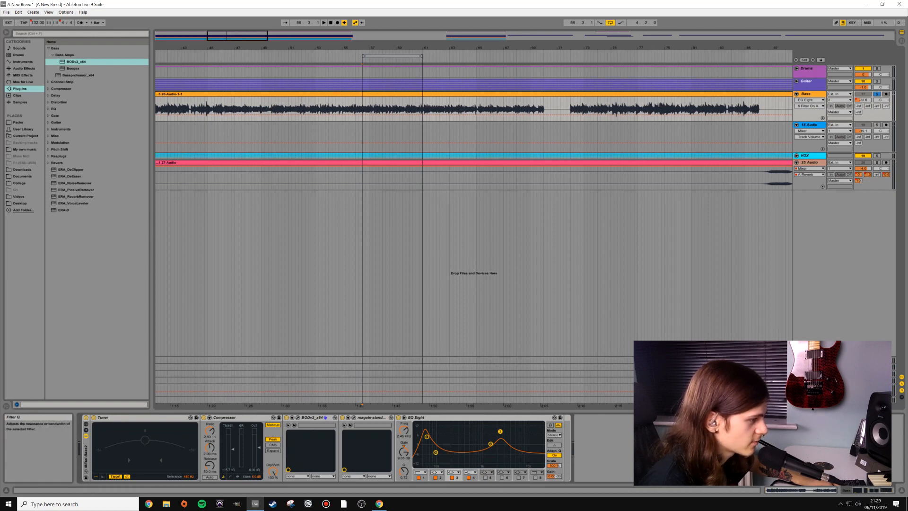
drag(403, 470, 403, 454)
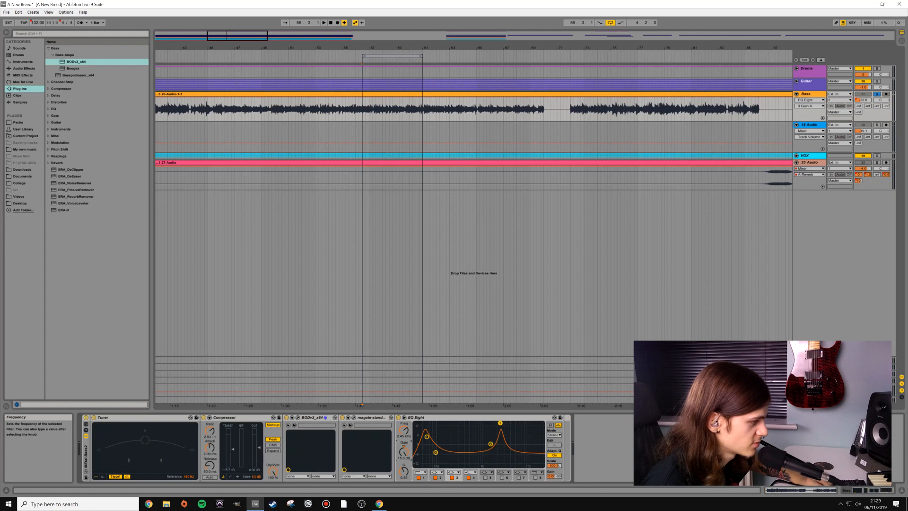
key(space)
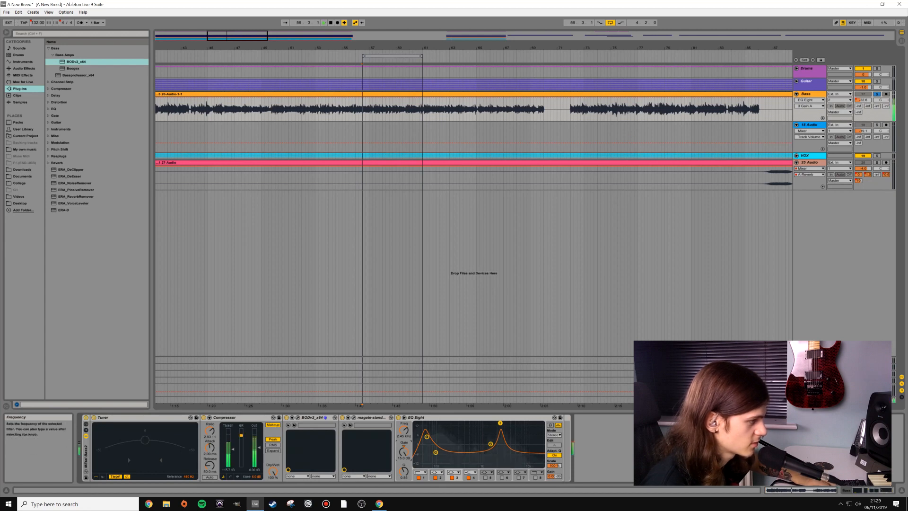
drag(404, 471, 404, 501)
mouse_move(404, 430)
mouse_down()
mouse_move(404, 465)
mouse_move(403, 418)
mouse_up()
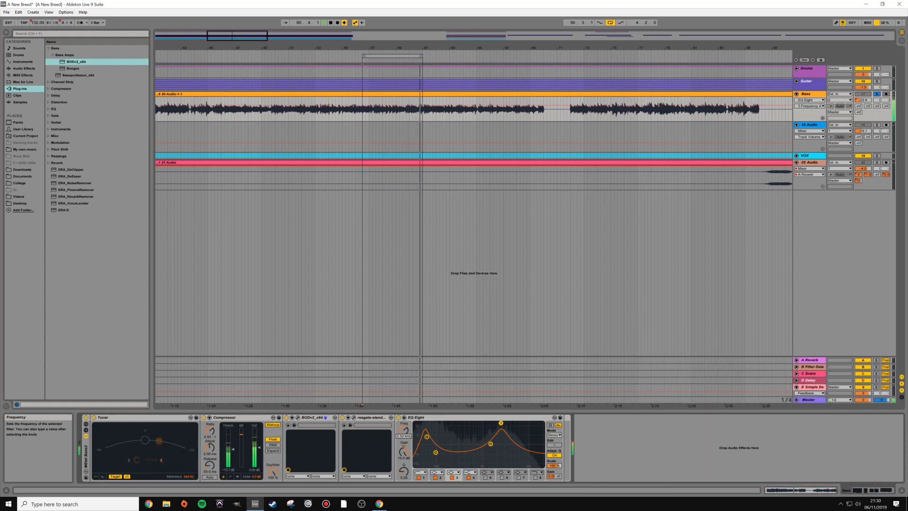
drag(403, 452, 404, 468)
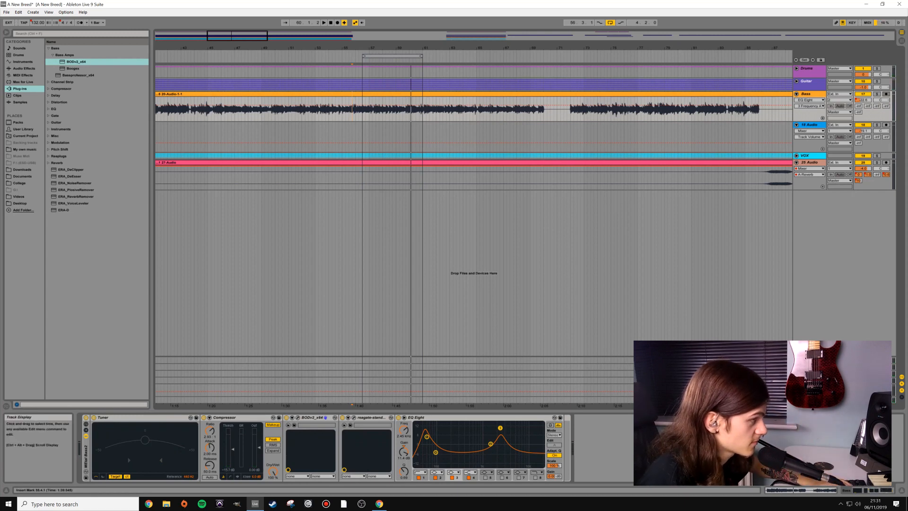
Play the bass in the full mix with EQ Eight filters 3 and 4 each switched off and back on to compare the tone.
key(space)
click(452, 477)
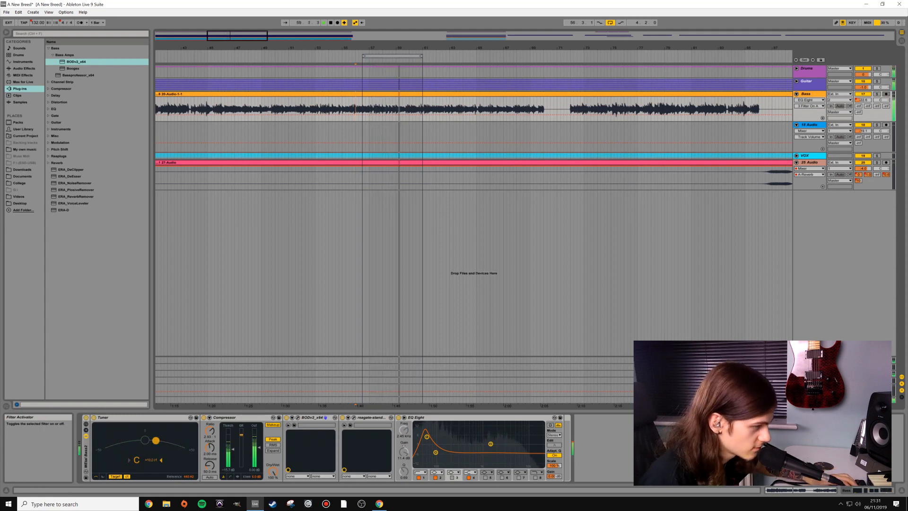
click(451, 477)
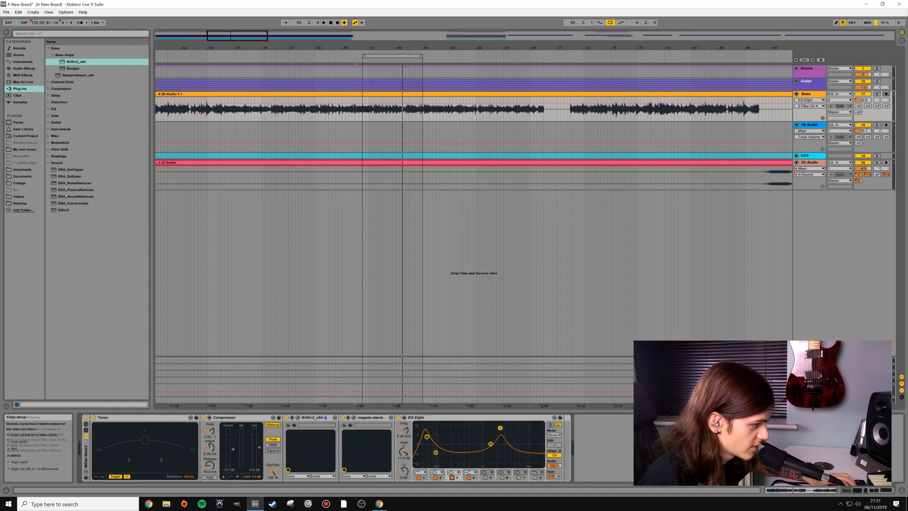
click(469, 477)
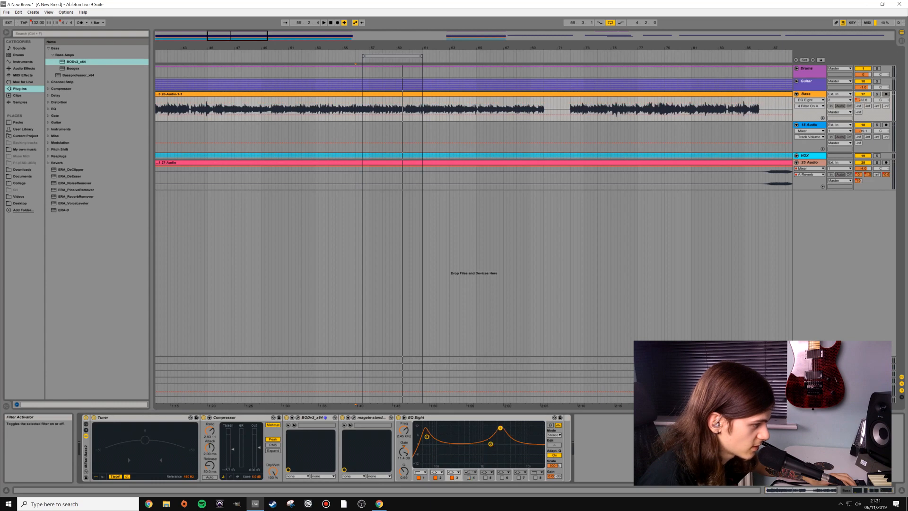
key(space)
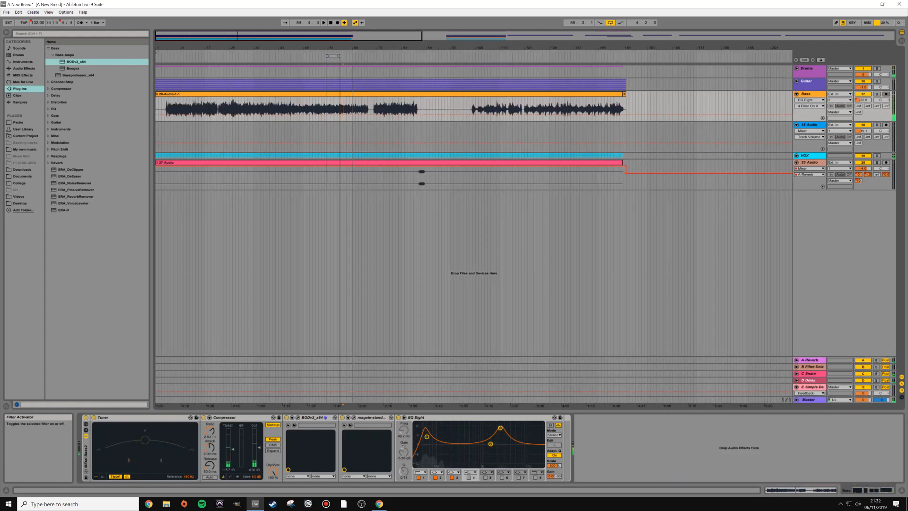
click(469, 478)
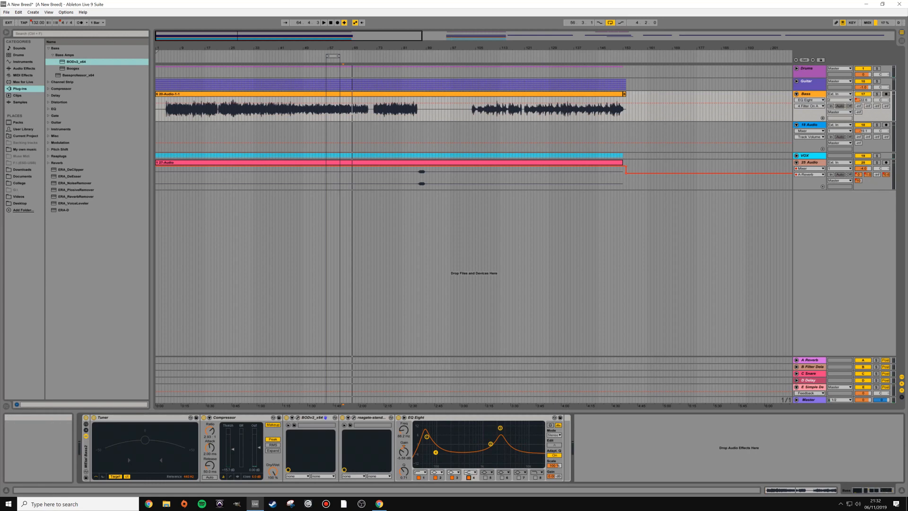
Delete EQ Eight from the Bass chain and add the NadIR cabinet plug-in after the gate.
click(349, 109)
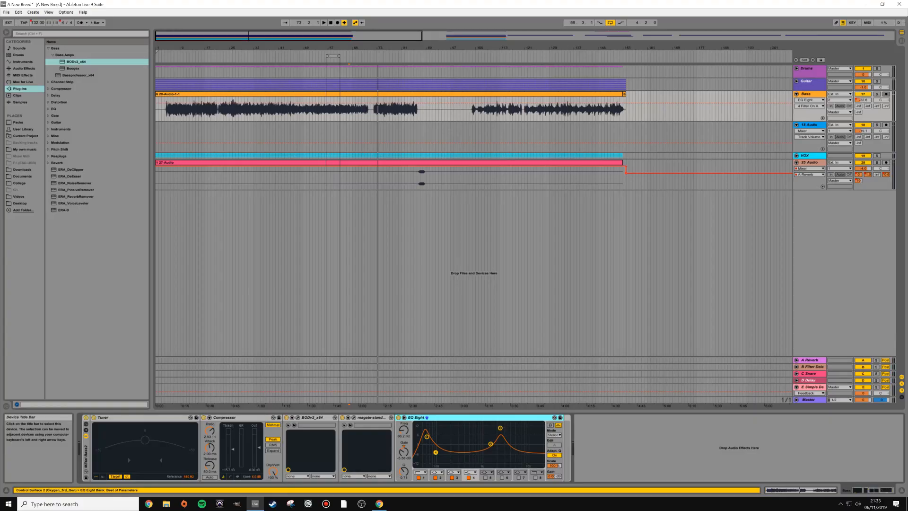
key(Delete)
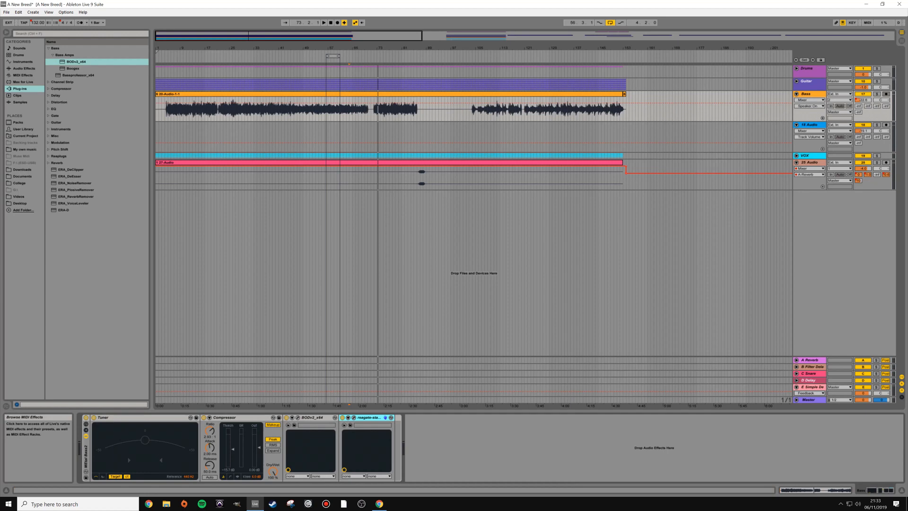
mouse_move(71, 115)
mouse_down()
mouse_move(414, 447)
mouse_move(407, 448)
mouse_up()
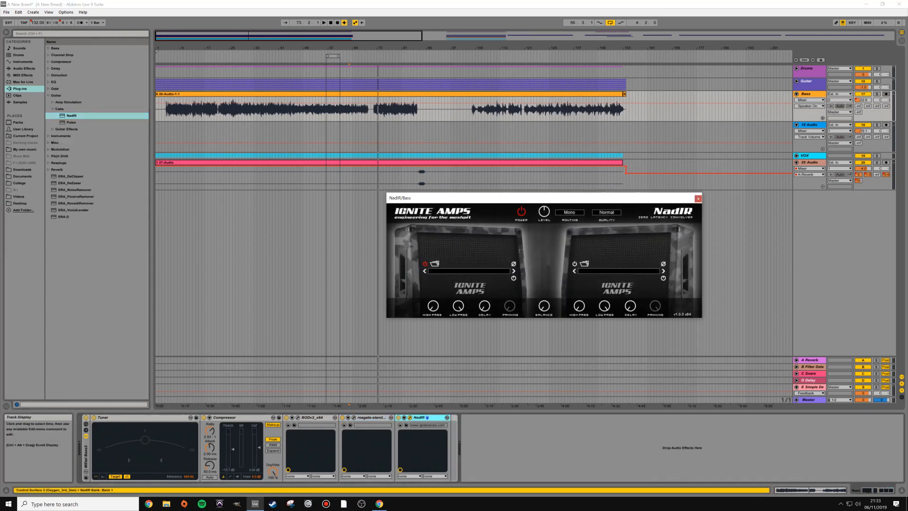
Load an AKG D112 impulse response from the Zilla 6x10 BL10-100X folder into NadIR's first cabinet and step through to AKG D112 0_dc.wav.
drag(516, 197, 491, 219)
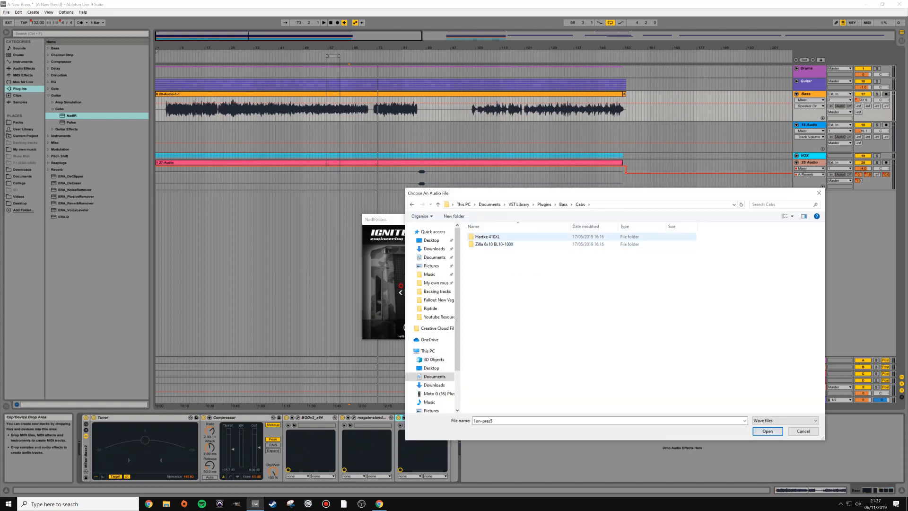
double_click(494, 243)
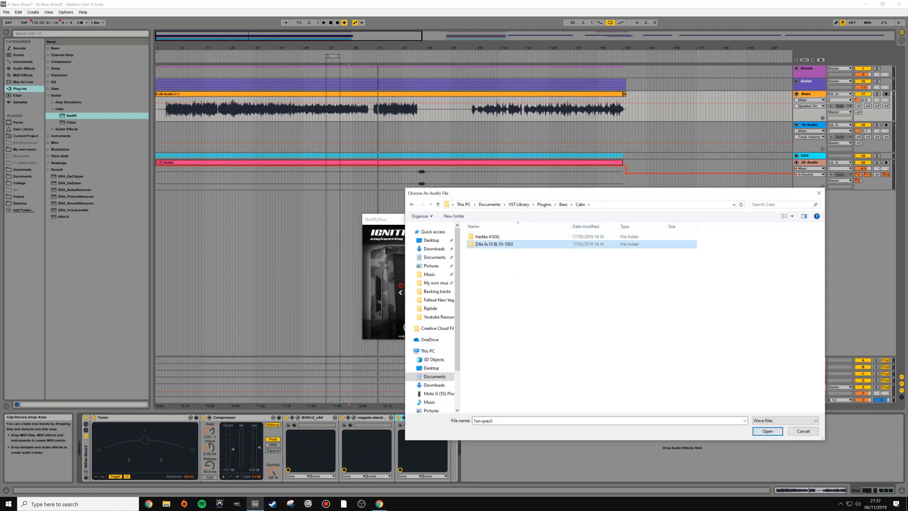
double_click(494, 236)
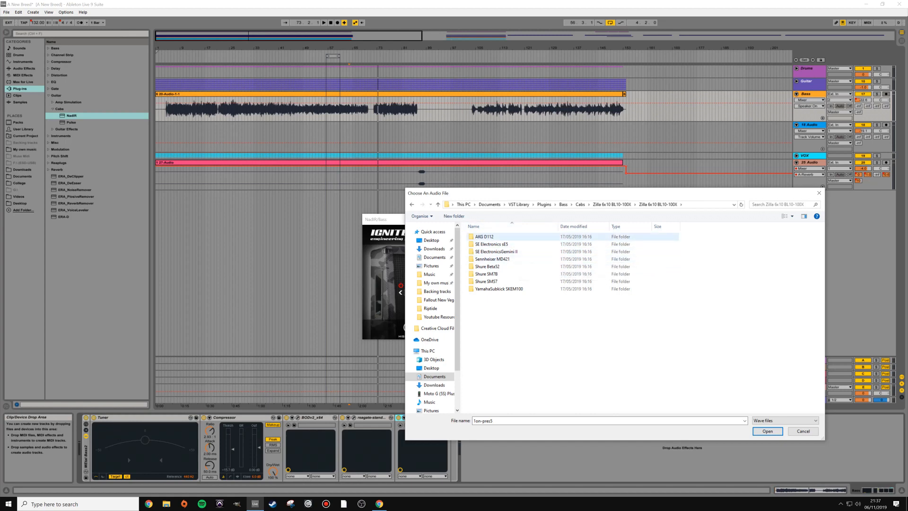
double_click(484, 236)
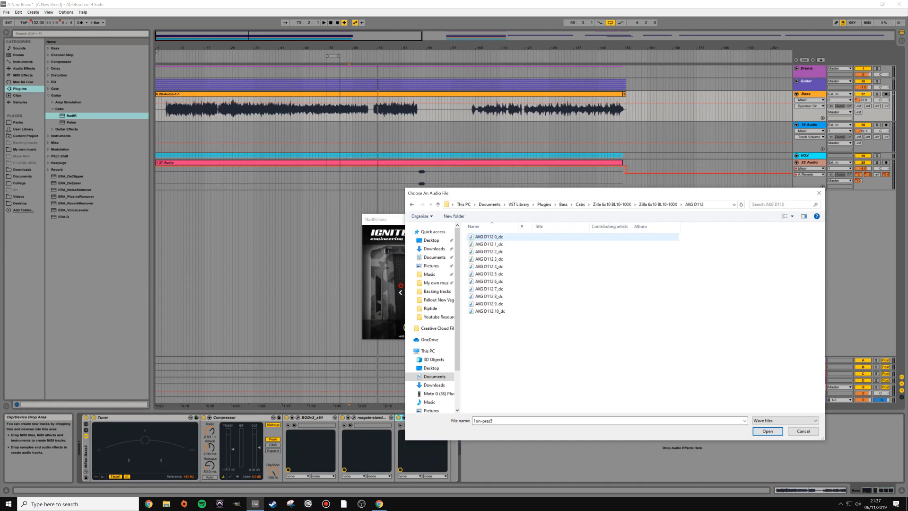
double_click(484, 236)
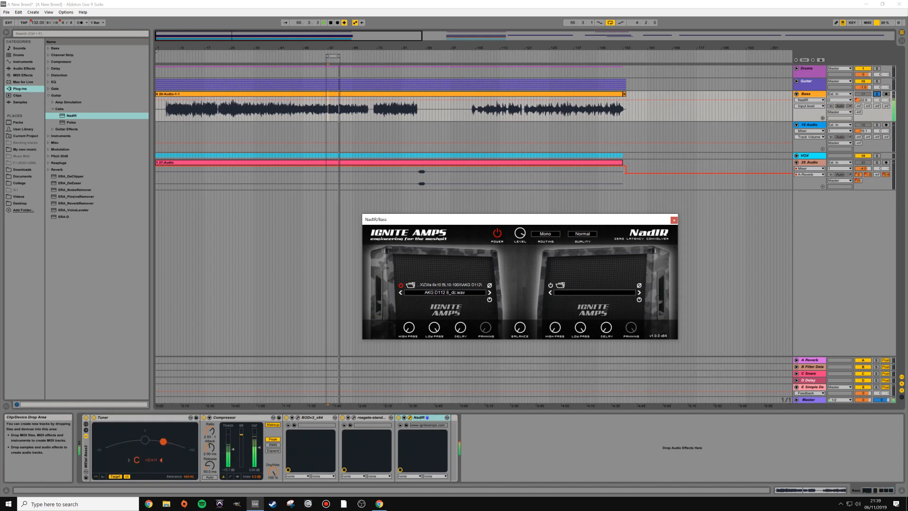
click(489, 293)
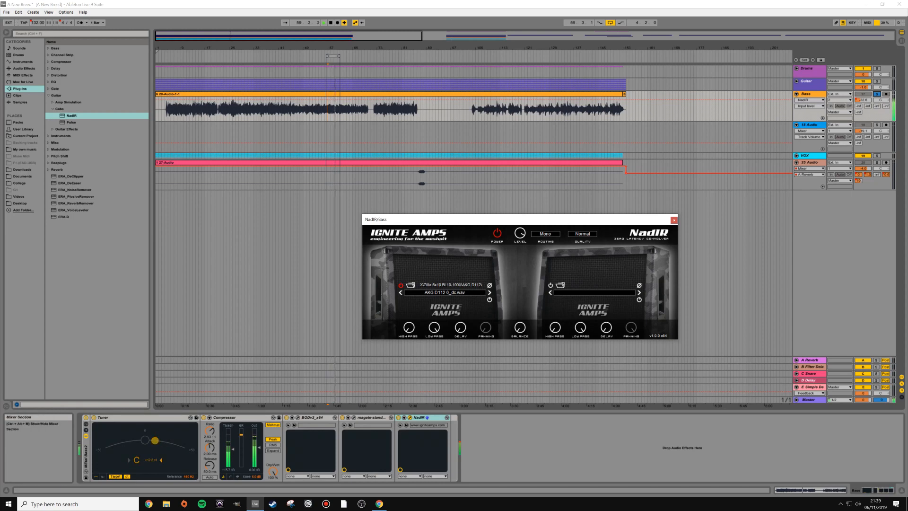
Unsolo the Bass track to hear it in the full mix, and place the playback start just before the loop region.
click(877, 94)
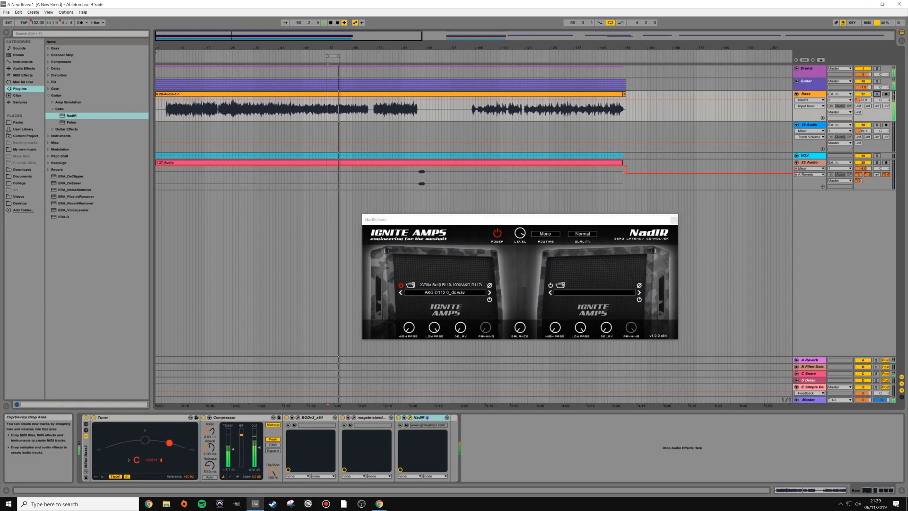
key(space)
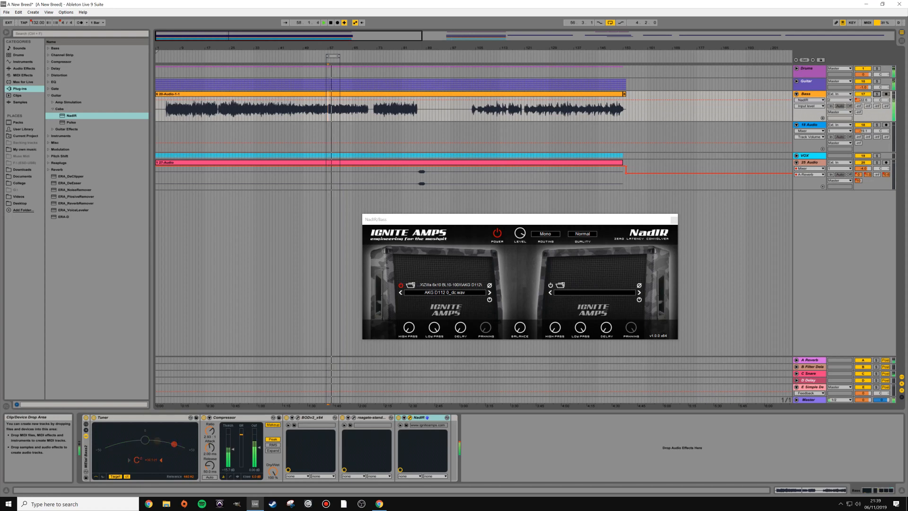
key(space)
right_click(330, 56)
click(339, 60)
click(331, 109)
key(space)
click(324, 110)
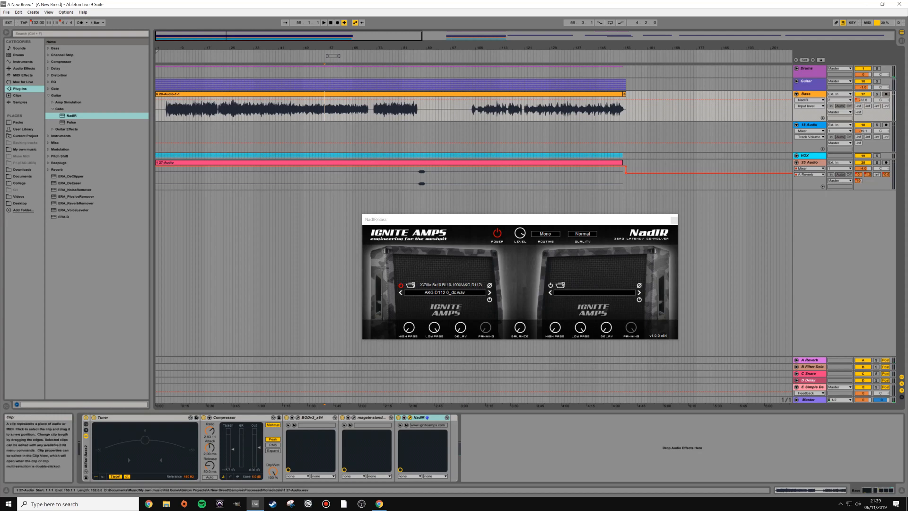